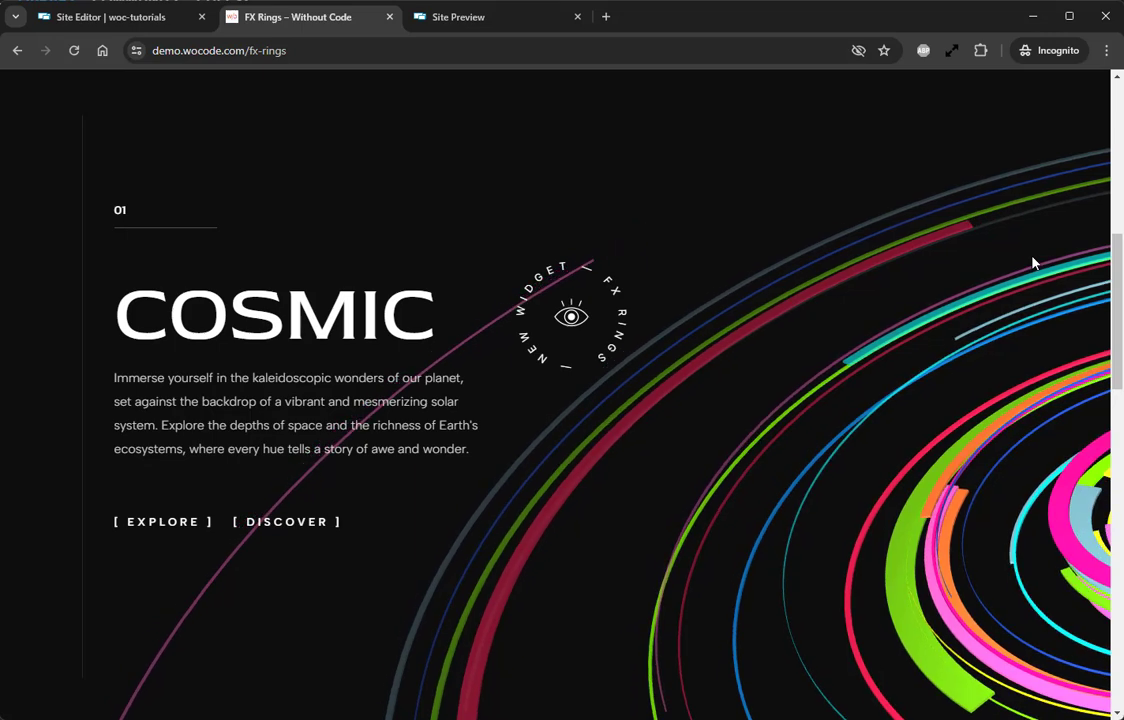
Compare the VR games banner in the site editor with its rings background in the site preview.
left_click(166, 20)
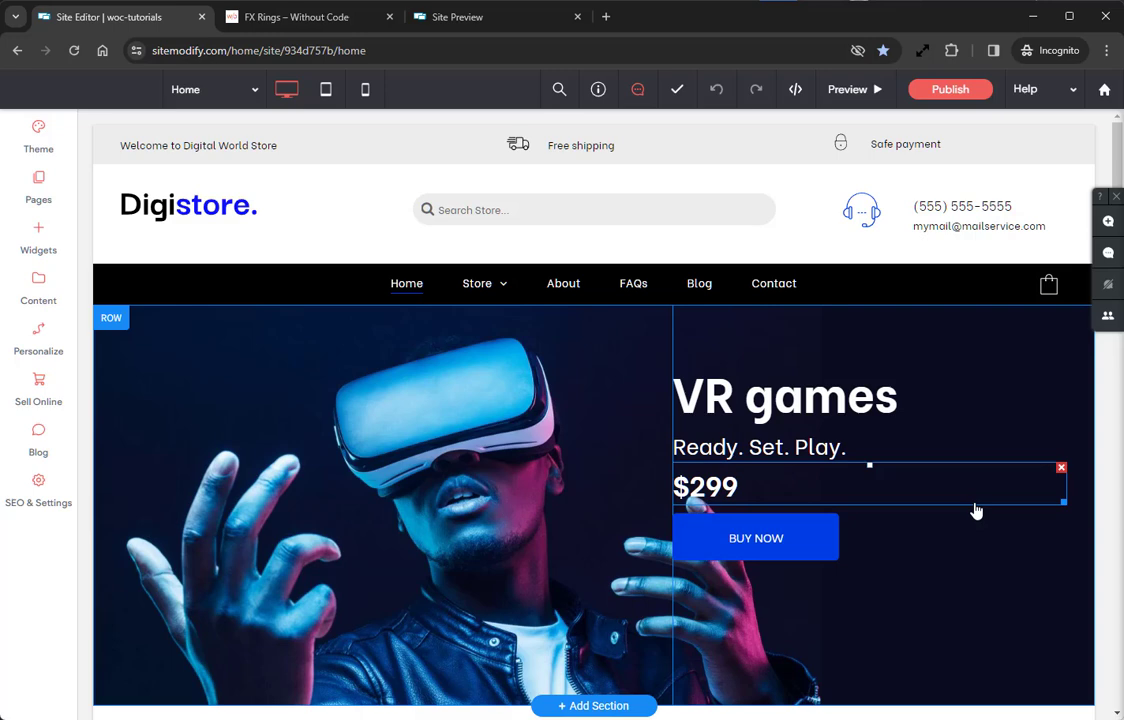
left_click(478, 22)
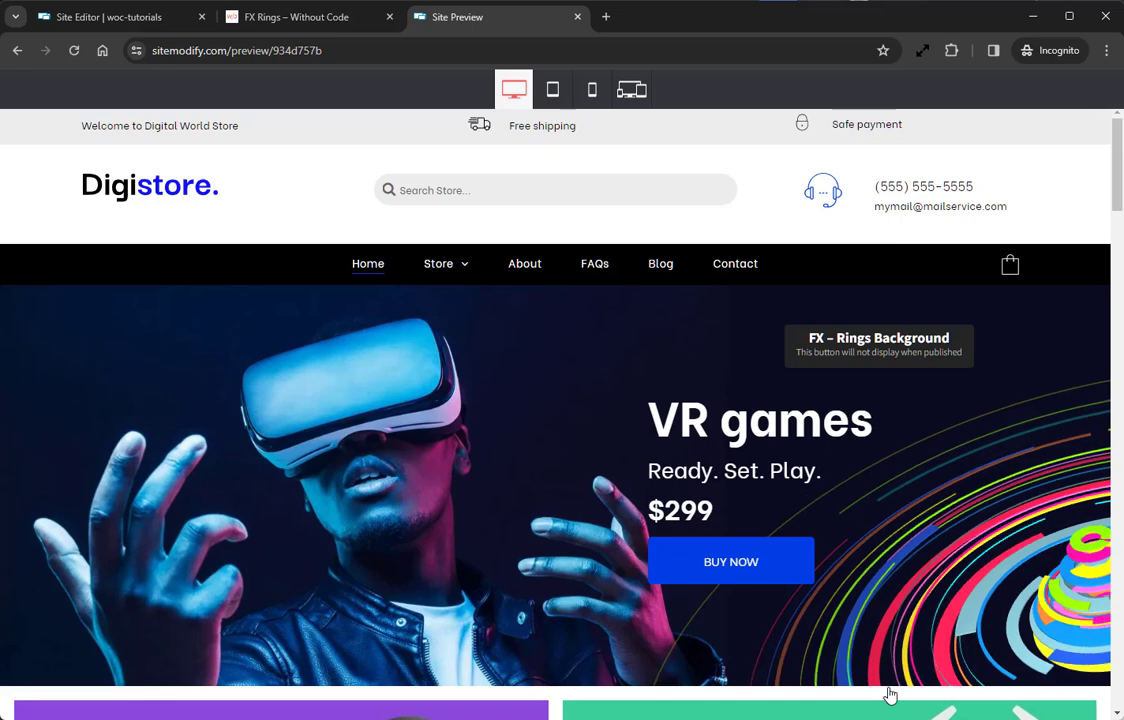
scroll(971, 605, "down", 1)
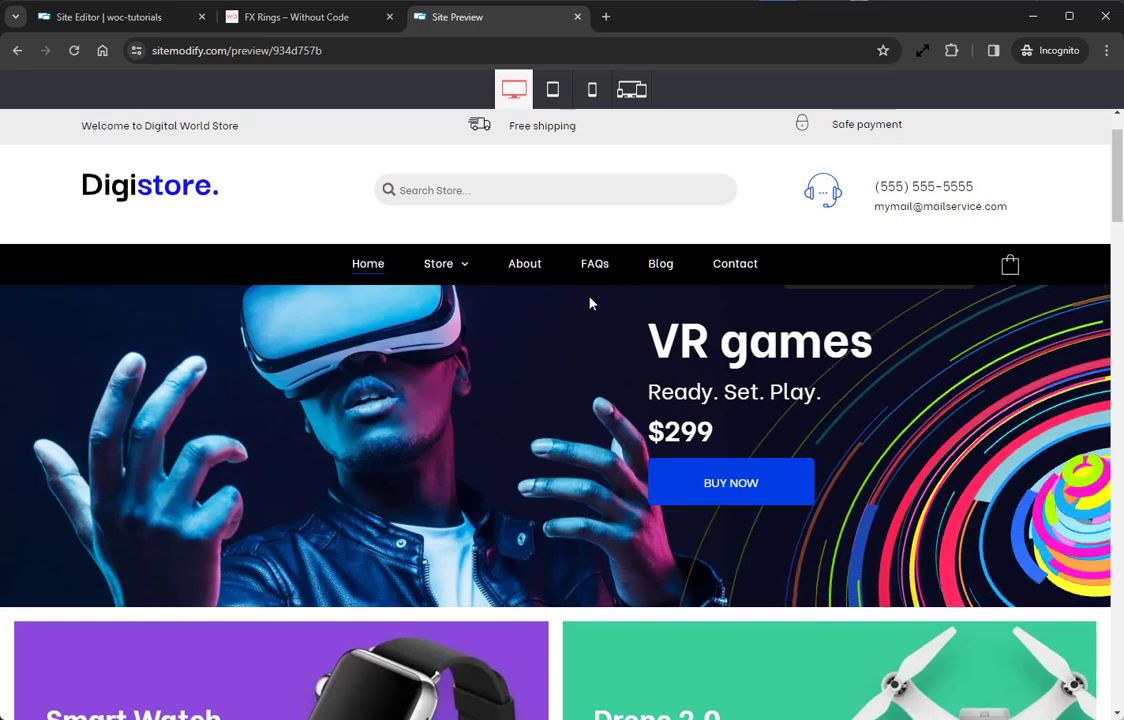
Find the FX – Rings widget in the site editor and place it above the VR games heading in the banner.
left_click(155, 19)
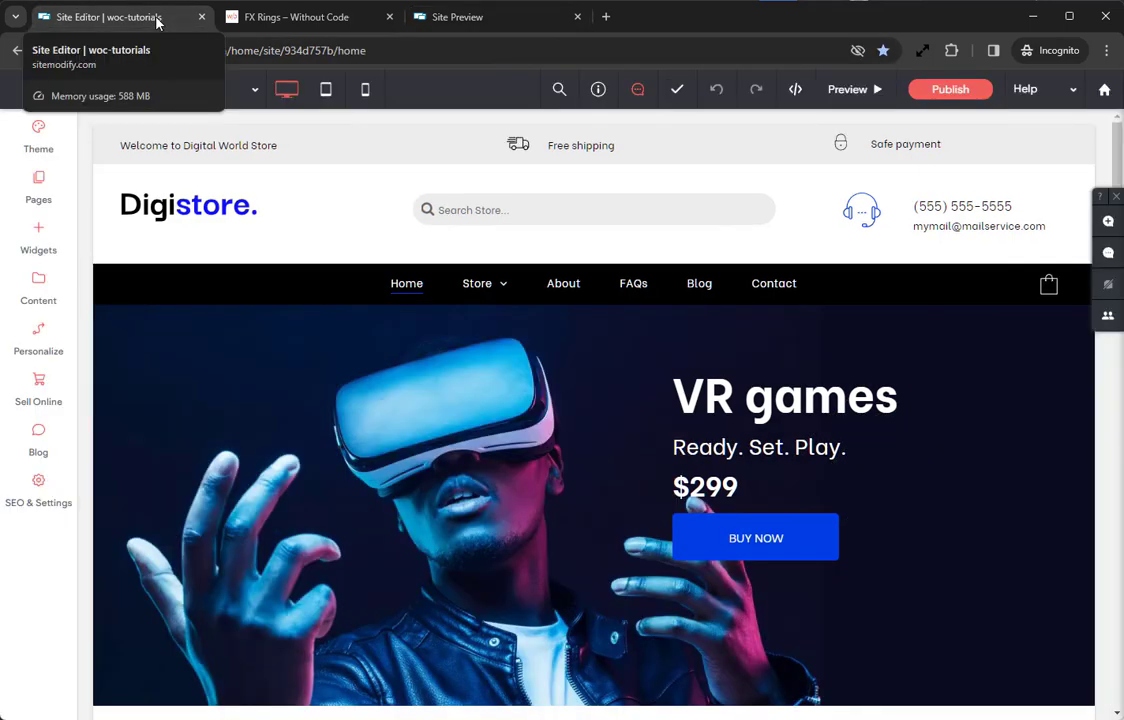
left_click(46, 232)
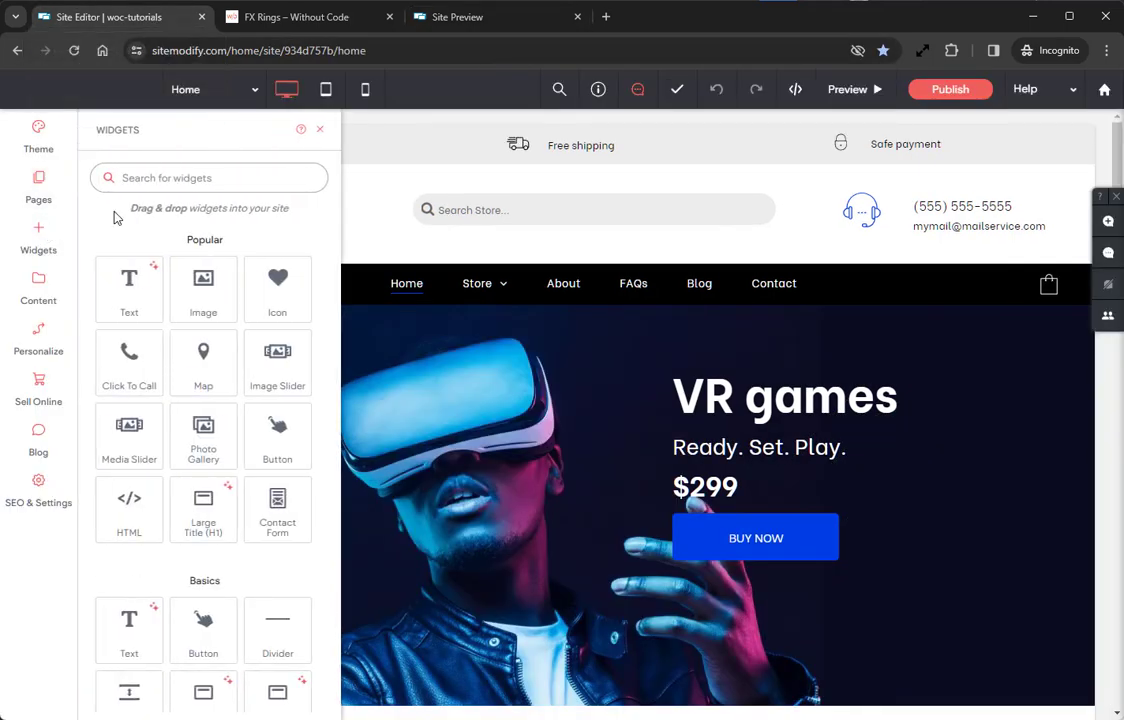
type("fx rings")
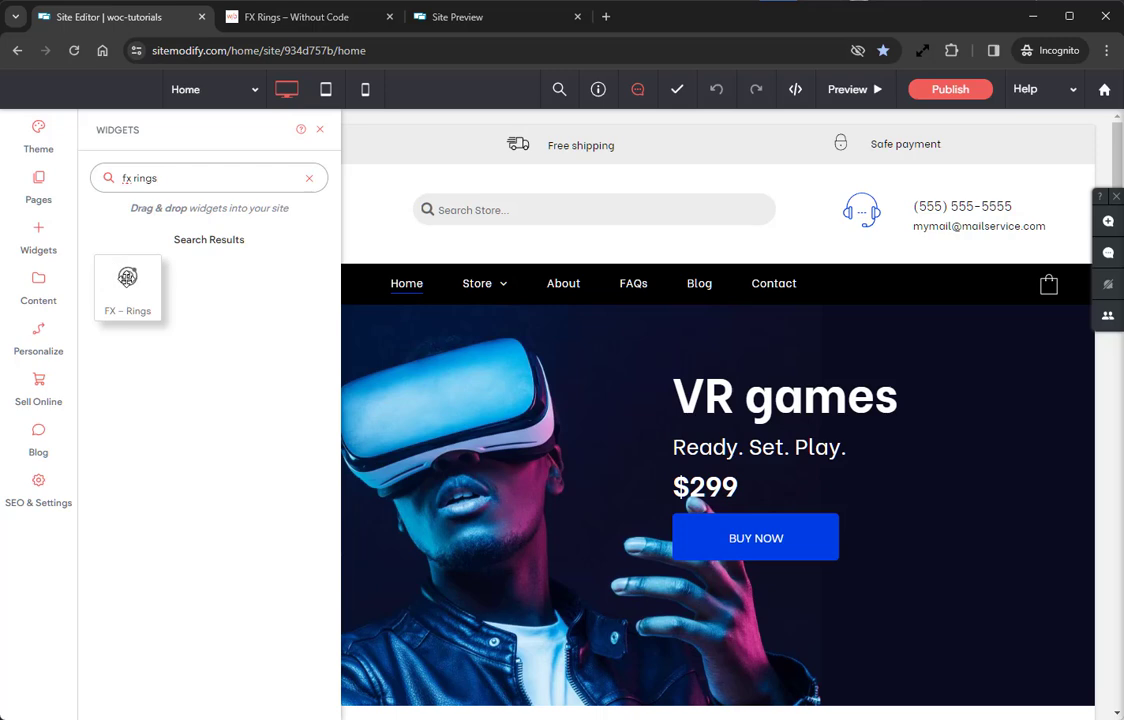
left_click_drag(127, 278, 797, 373)
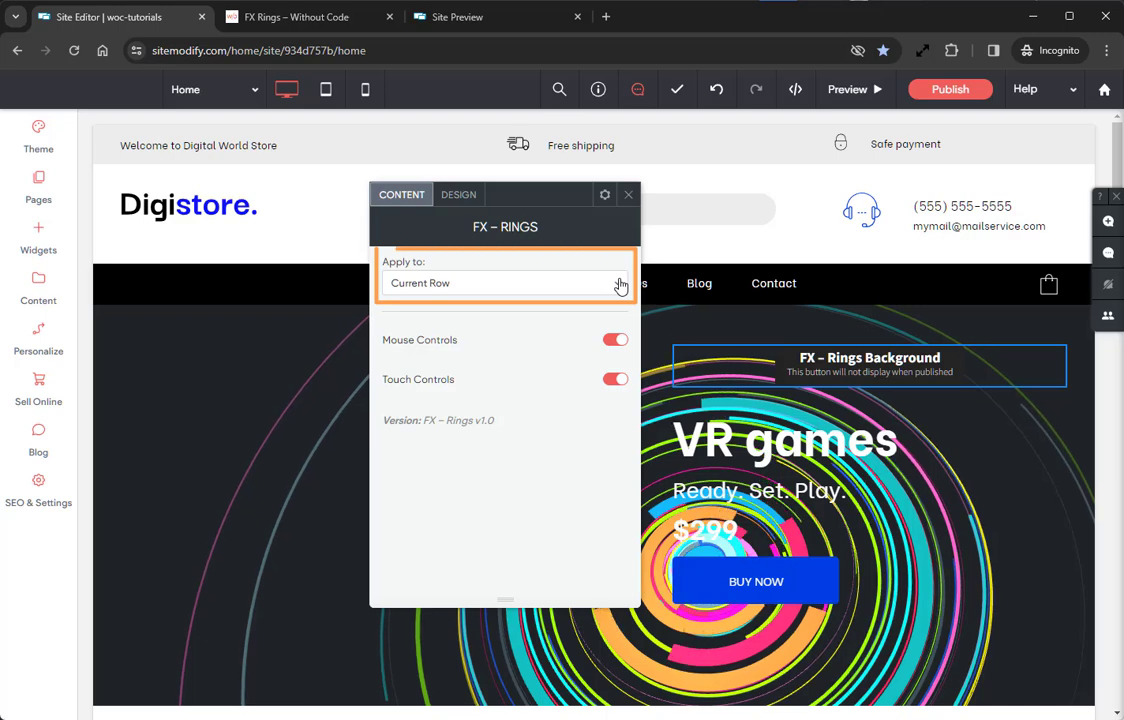
Apply the FX – Rings effect to the current column.
left_click(620, 286)
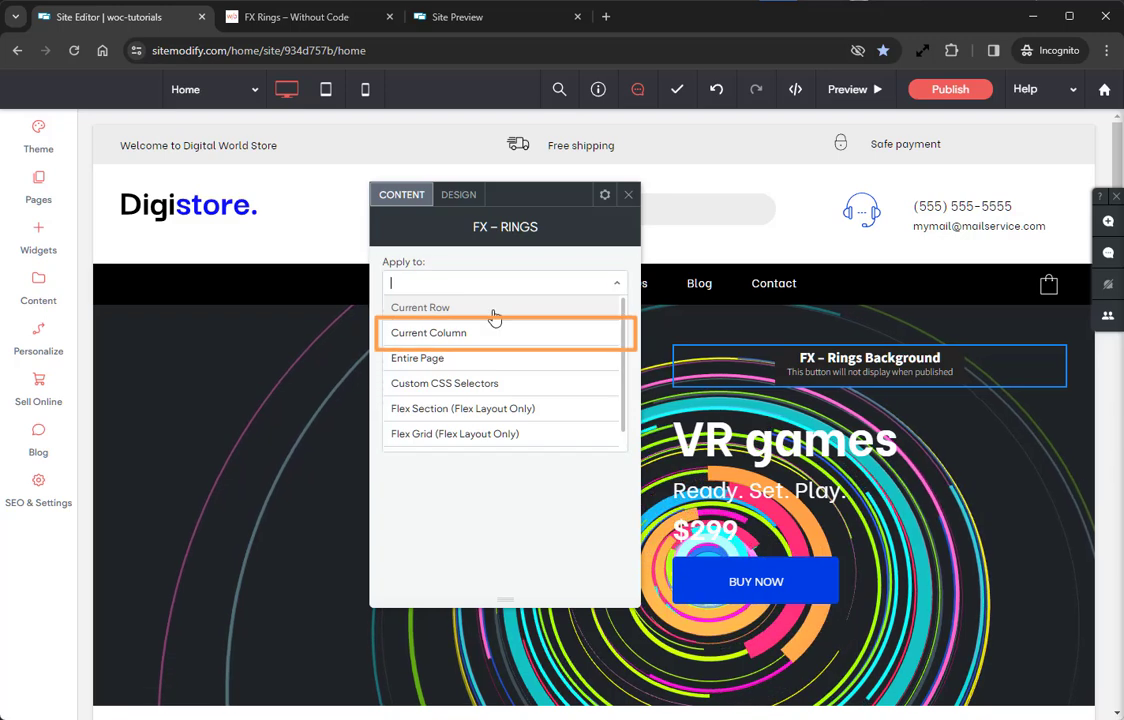
left_click(472, 331)
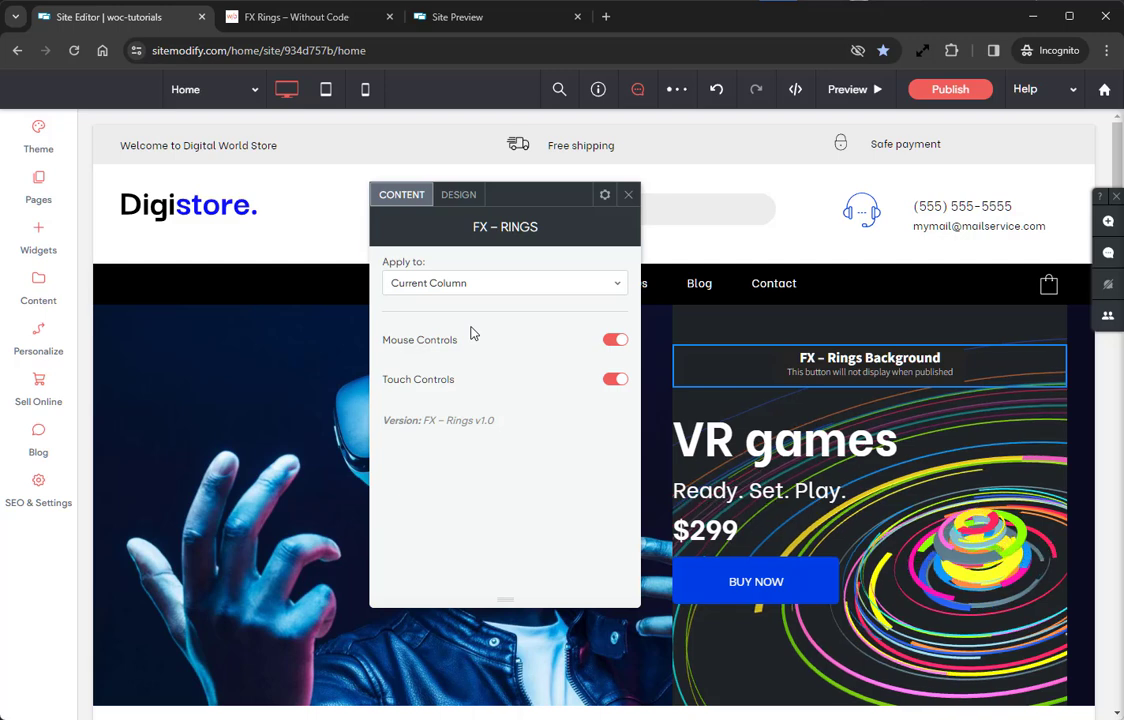
left_click(618, 285)
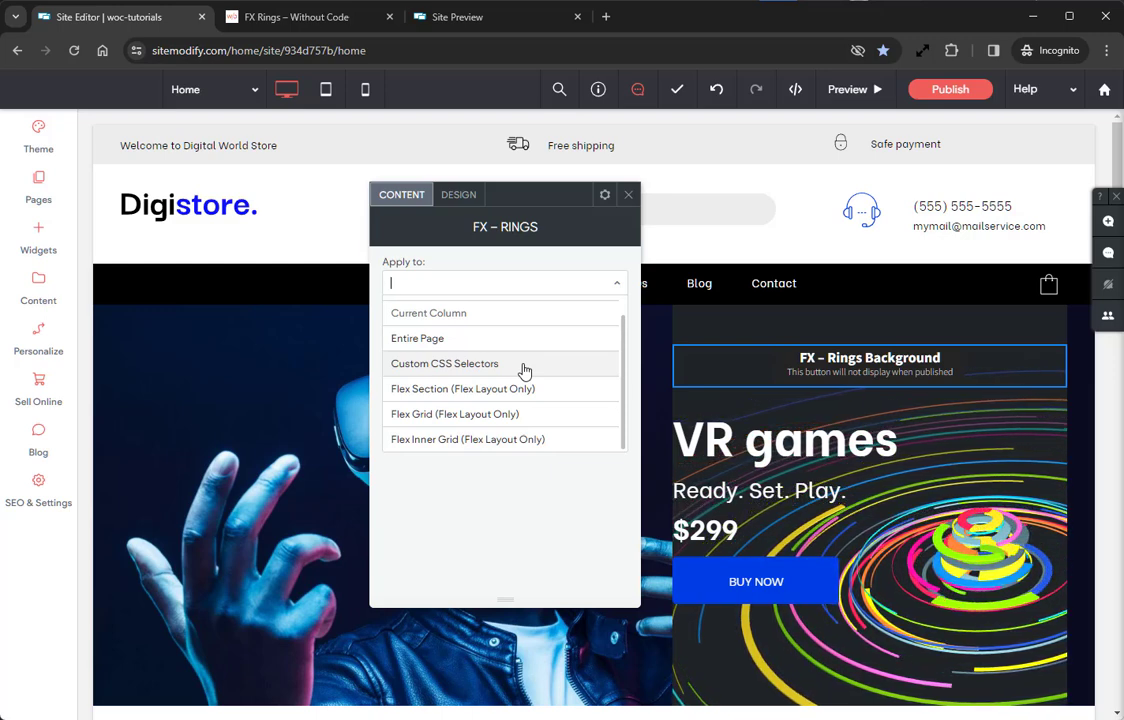
left_click(509, 314)
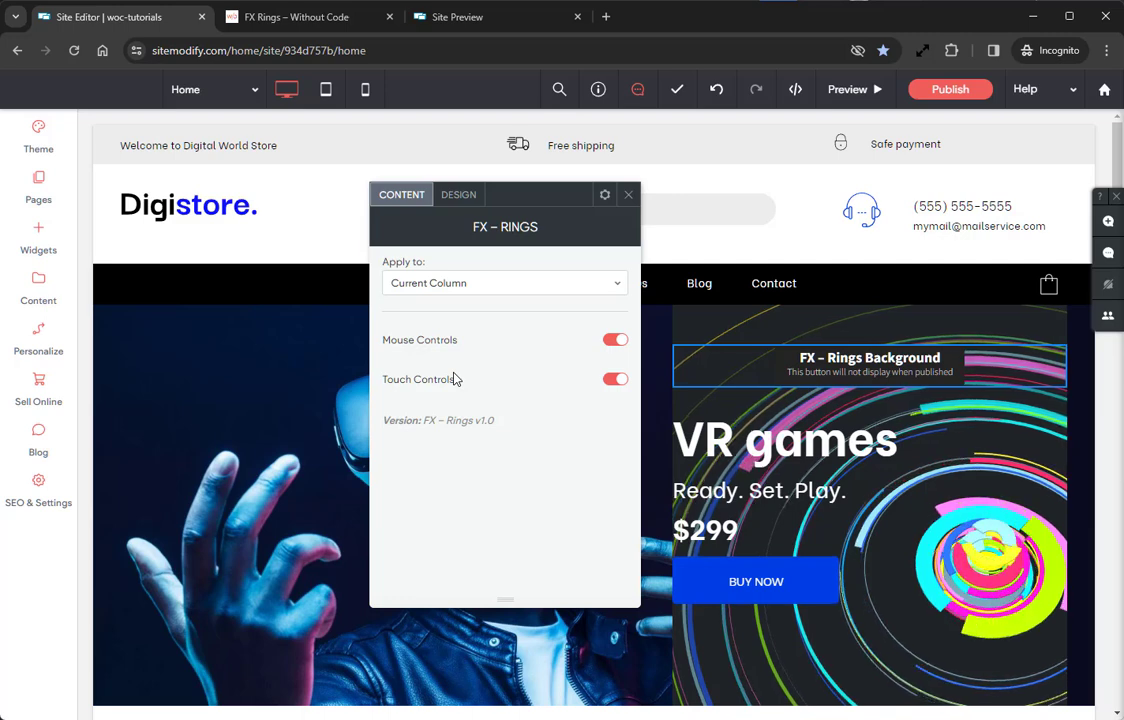
Give the rings custom minimum dimensions with a 600 px minimum height, and set the background color opacity to 0%.
left_click(459, 196)
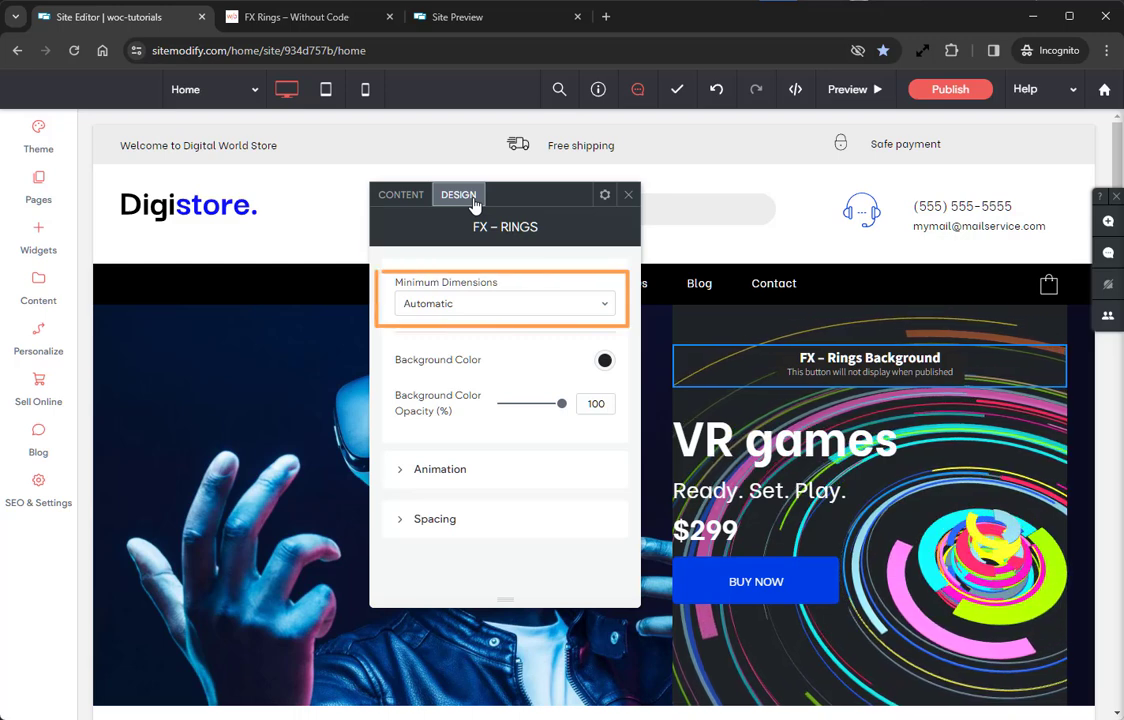
left_click(597, 304)
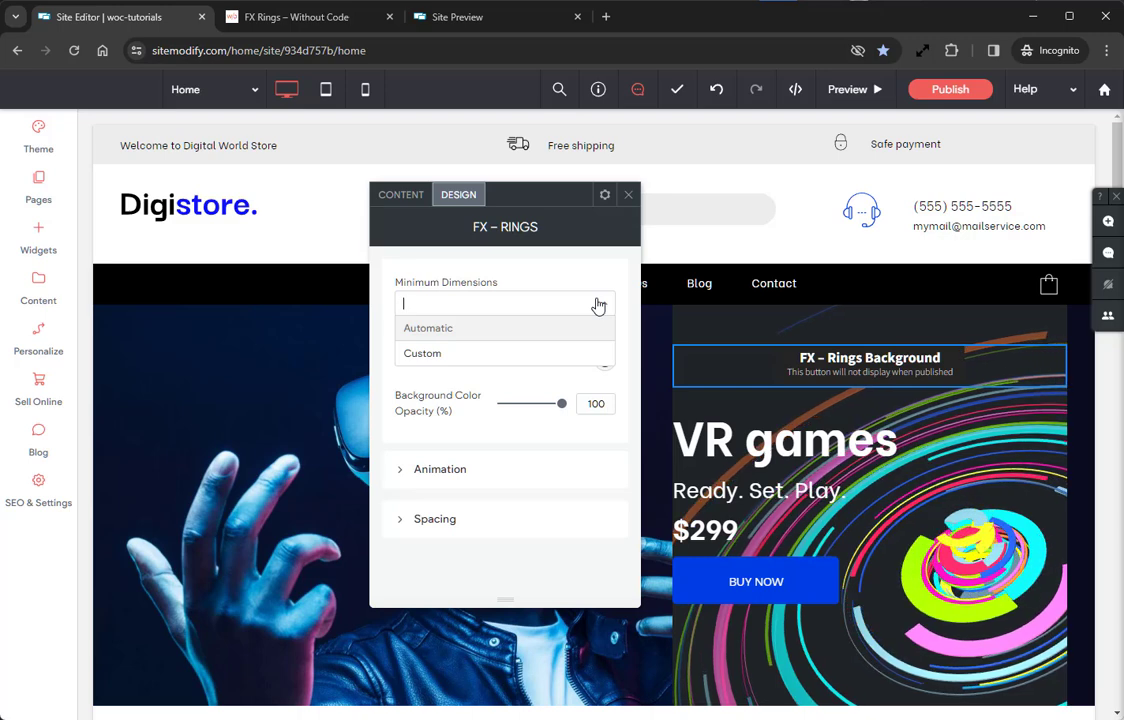
left_click(490, 357)
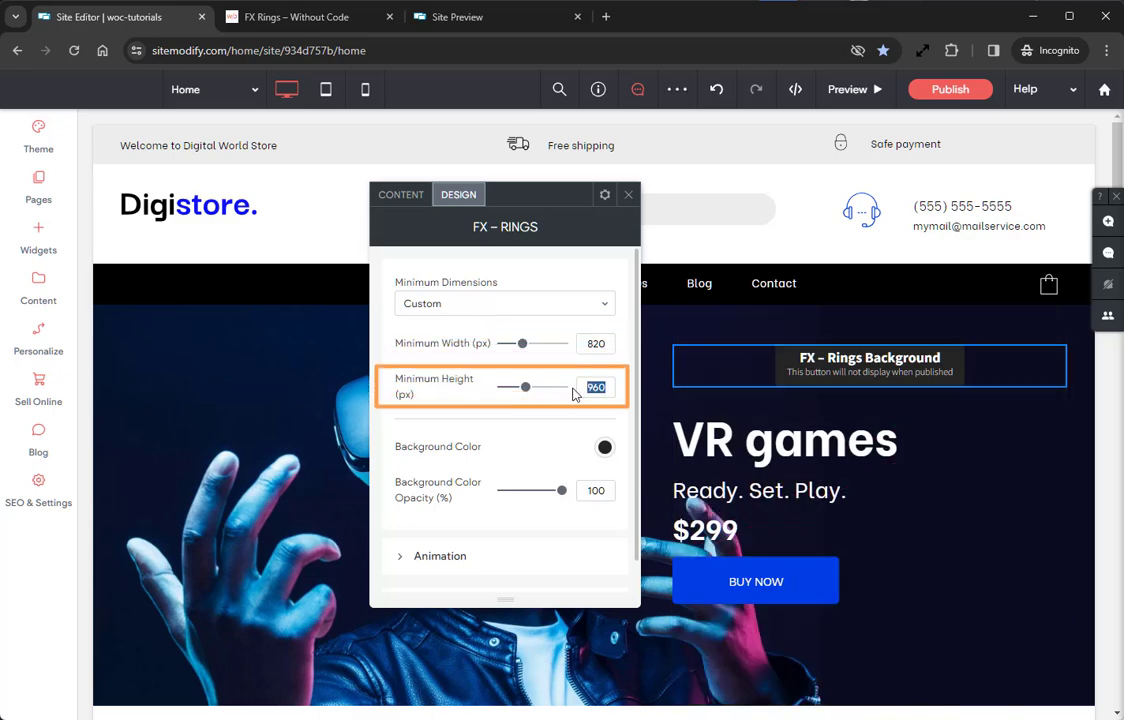
type("600")
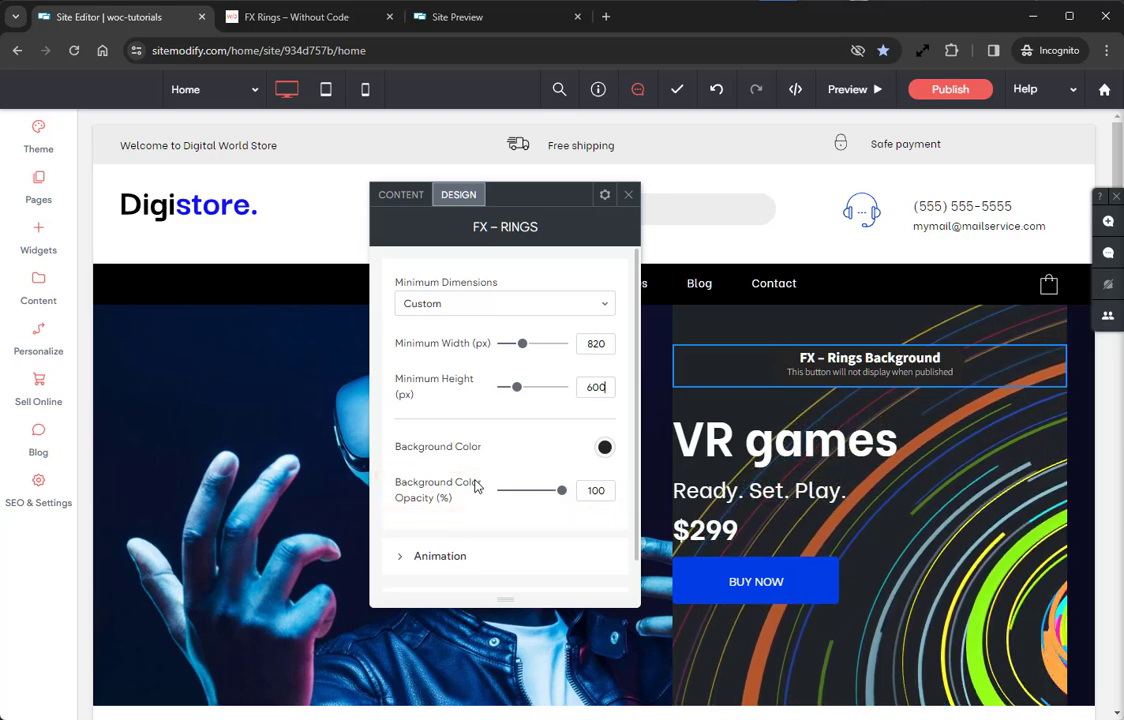
left_click_drag(561, 490, 480, 495)
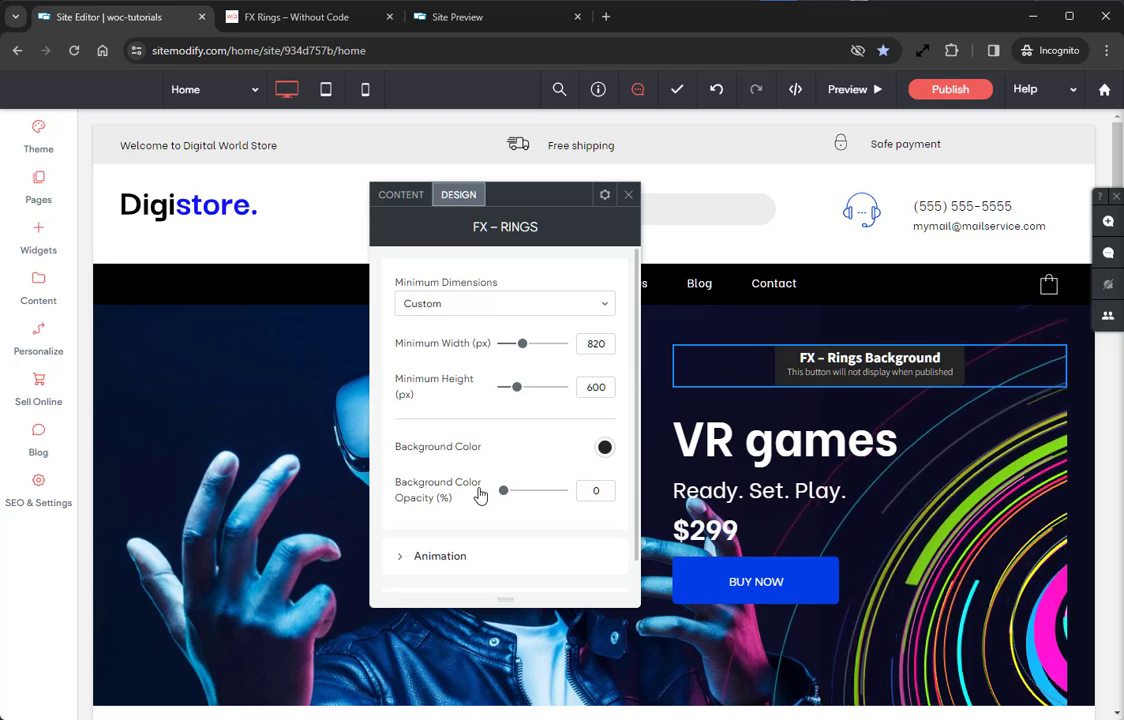
left_click(628, 194)
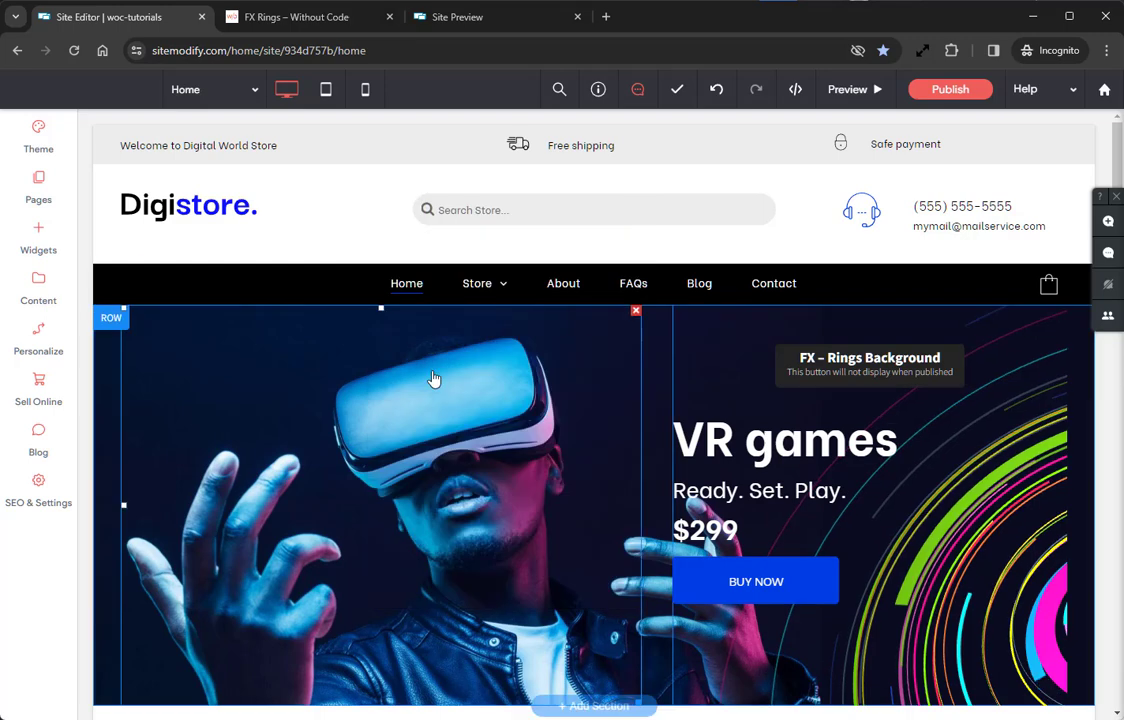
Make the VR games banner row full bleed in its row design settings.
left_click(111, 325)
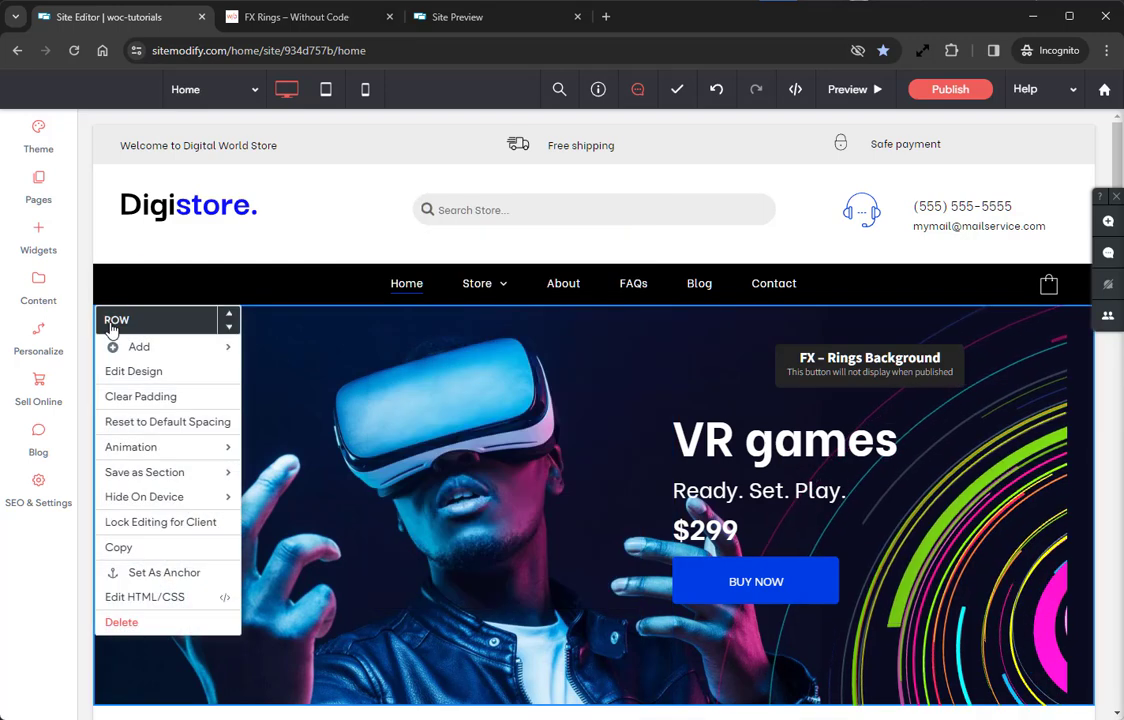
left_click(145, 378)
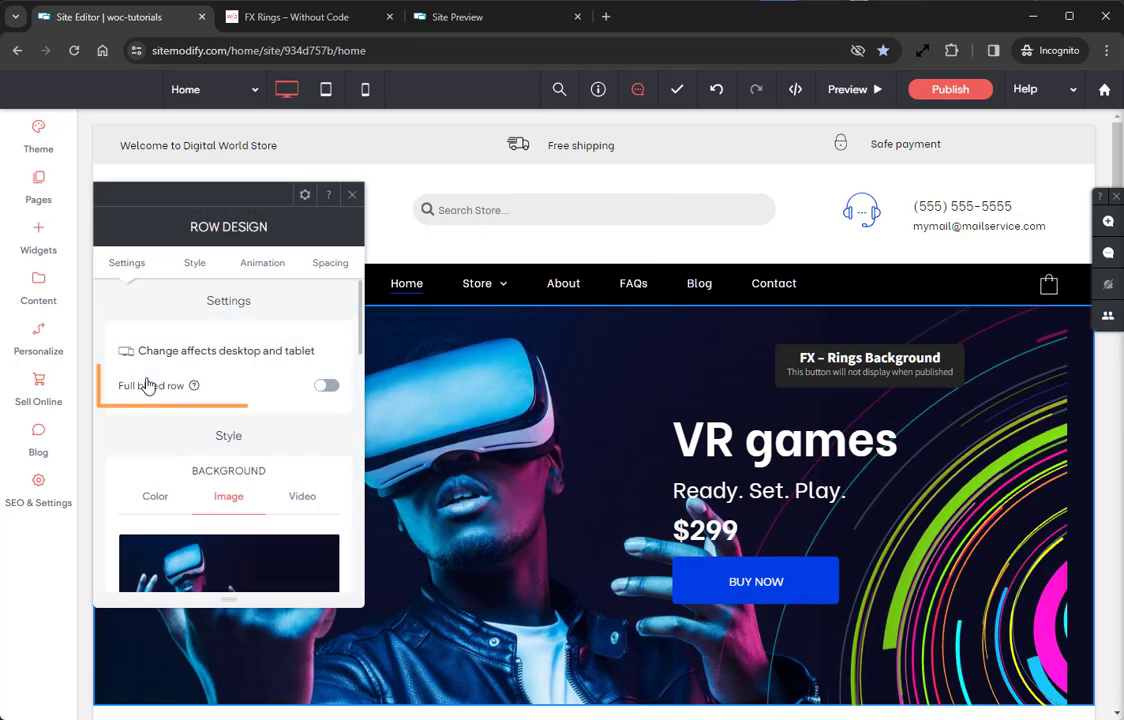
left_click(322, 396)
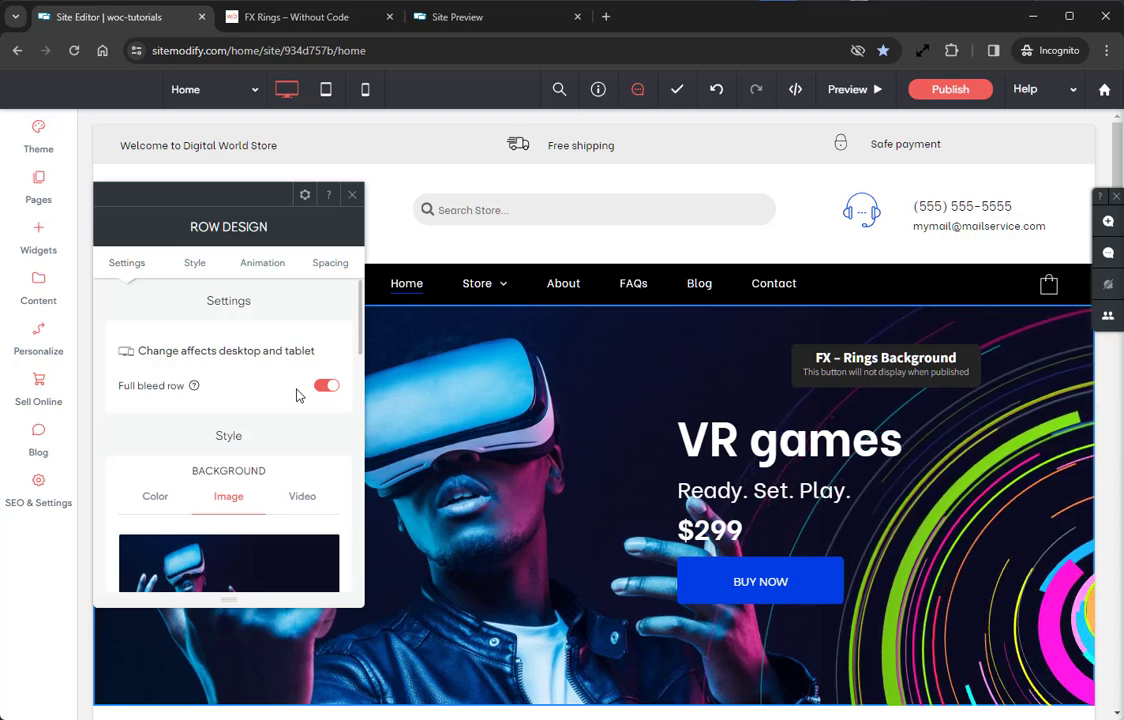
left_click(352, 196)
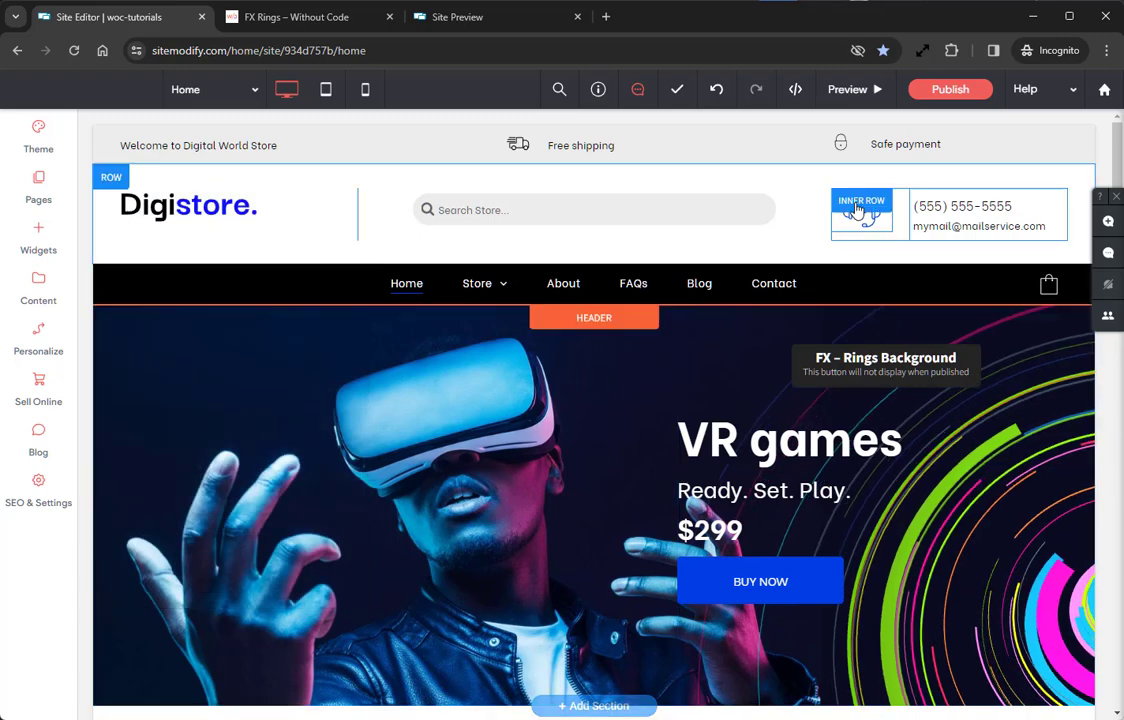
Preview the site, copy its preview link and open the link in a new browser tab in desktop view.
left_click(847, 89)
left_click(706, 93)
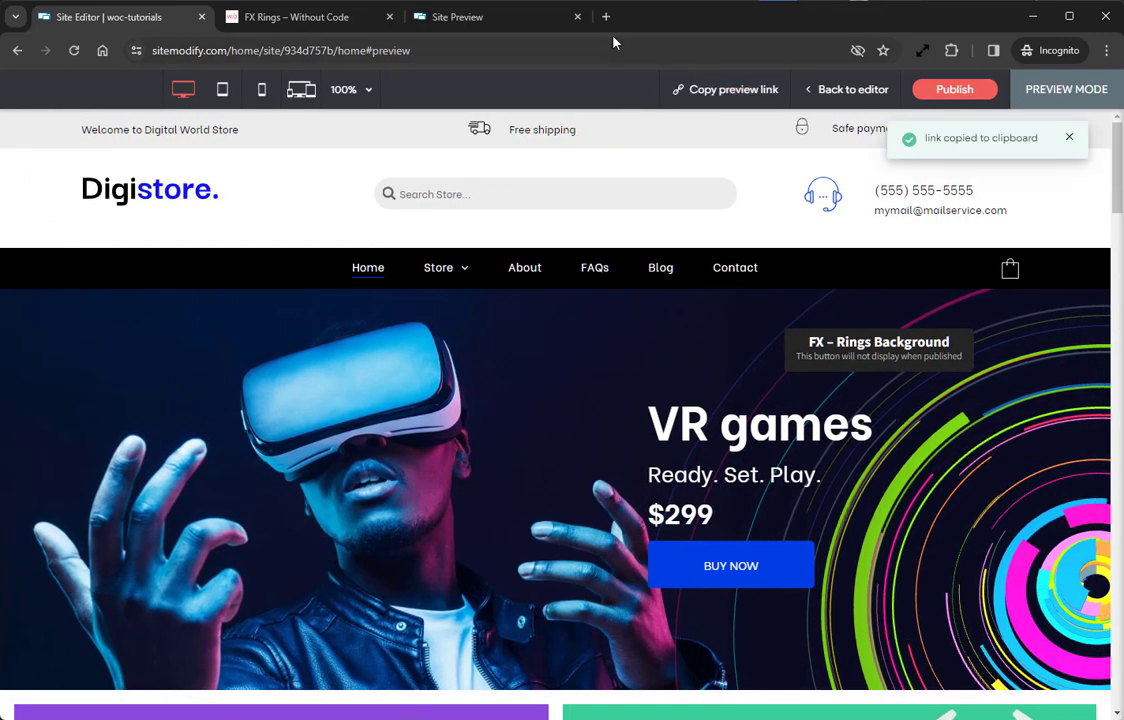
left_click(605, 17)
key("ctrl+v")
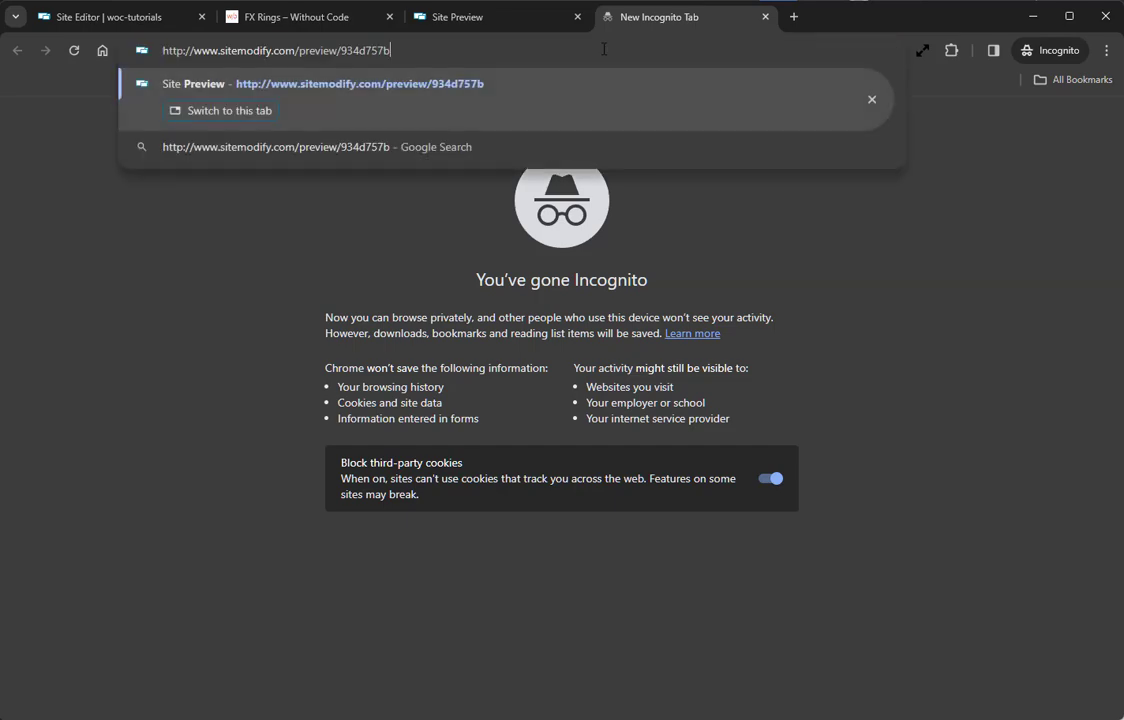
key("Return")
left_click(528, 93)
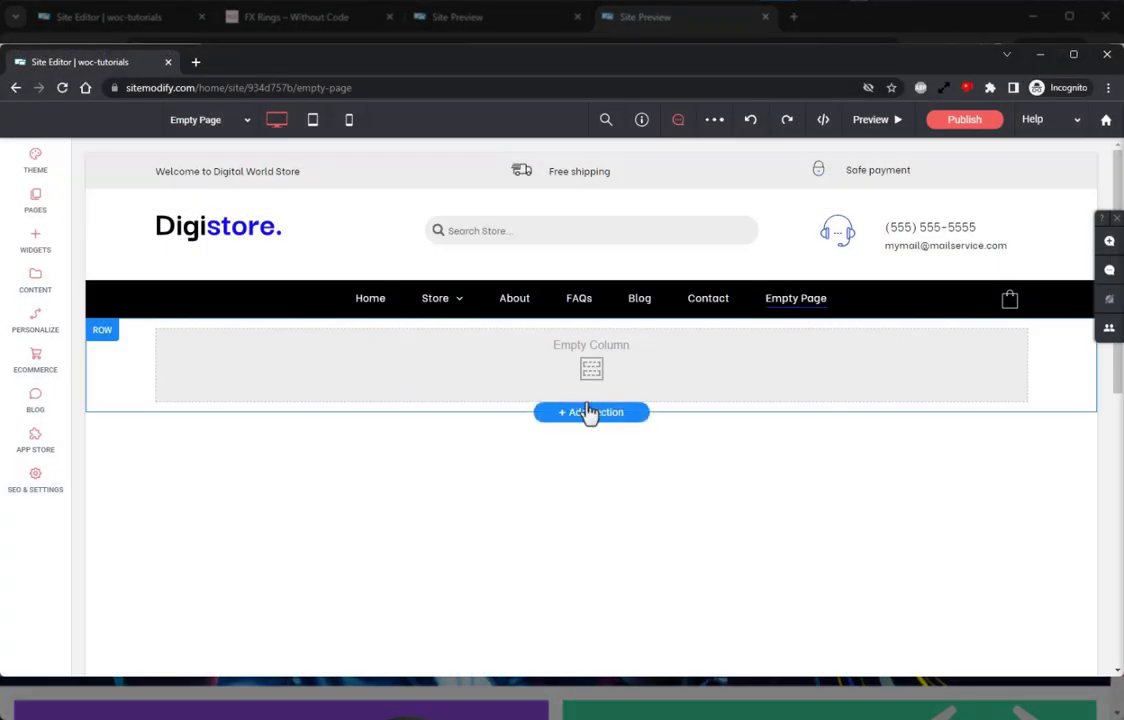
Add the FX BG Patterns - Section A section from the FX Widgets category below the empty column on Empty Page.
left_click(591, 412)
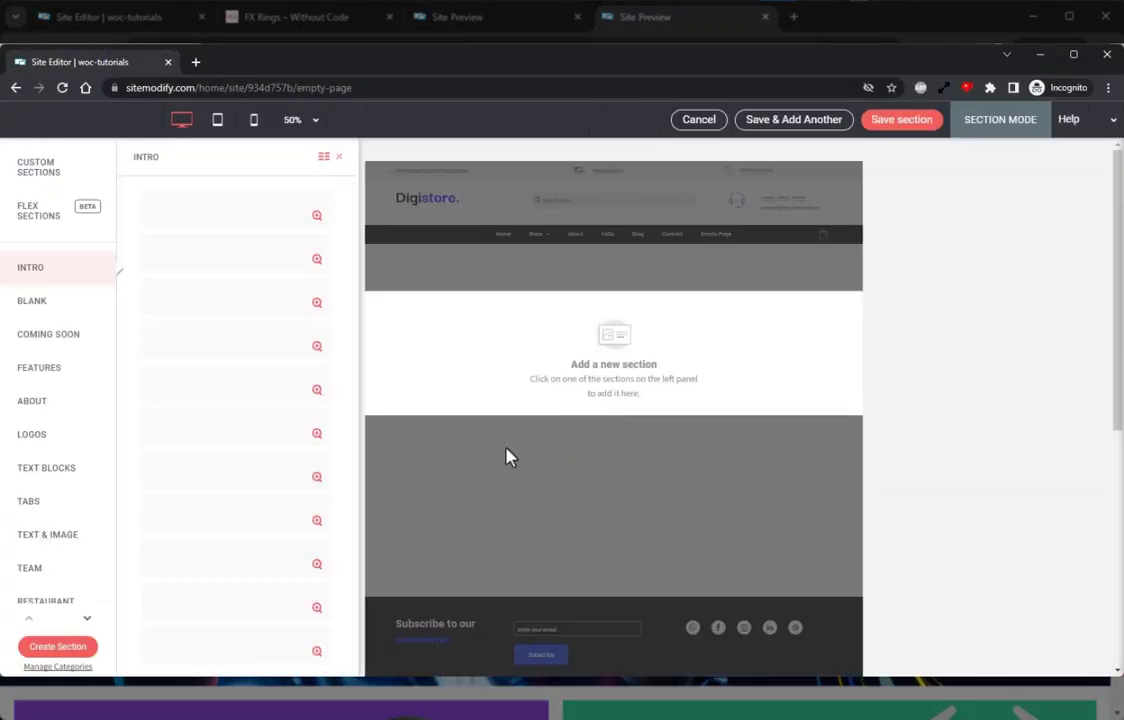
scroll(90, 622, "down", 6)
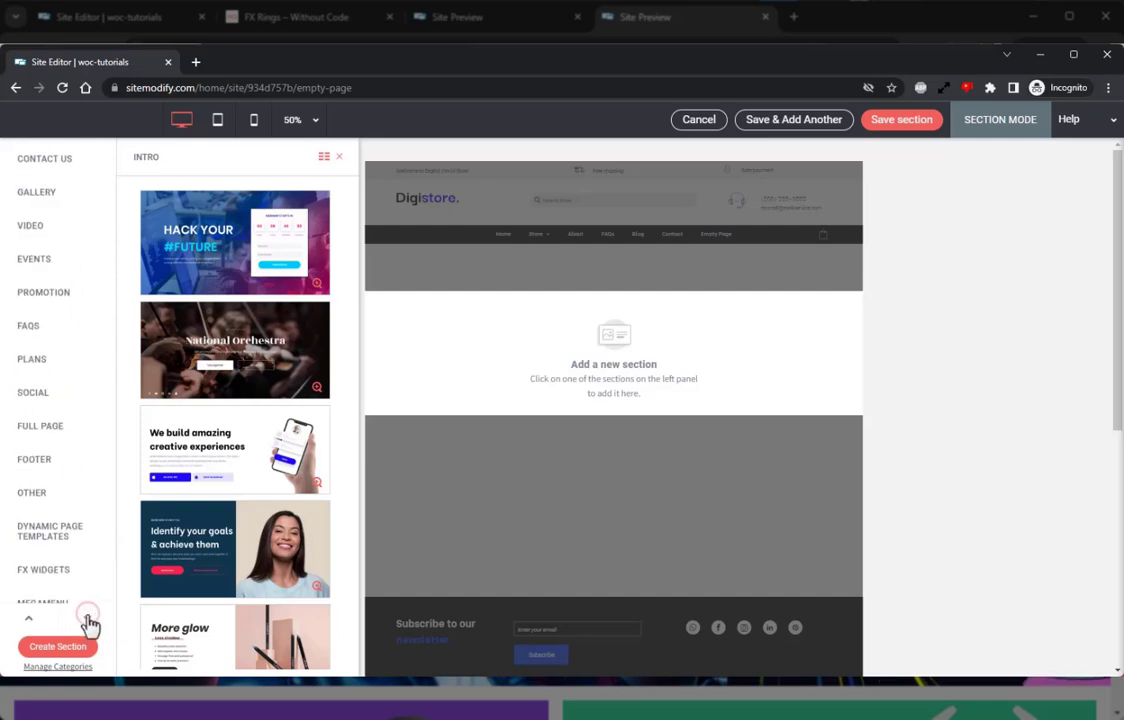
left_click(58, 505)
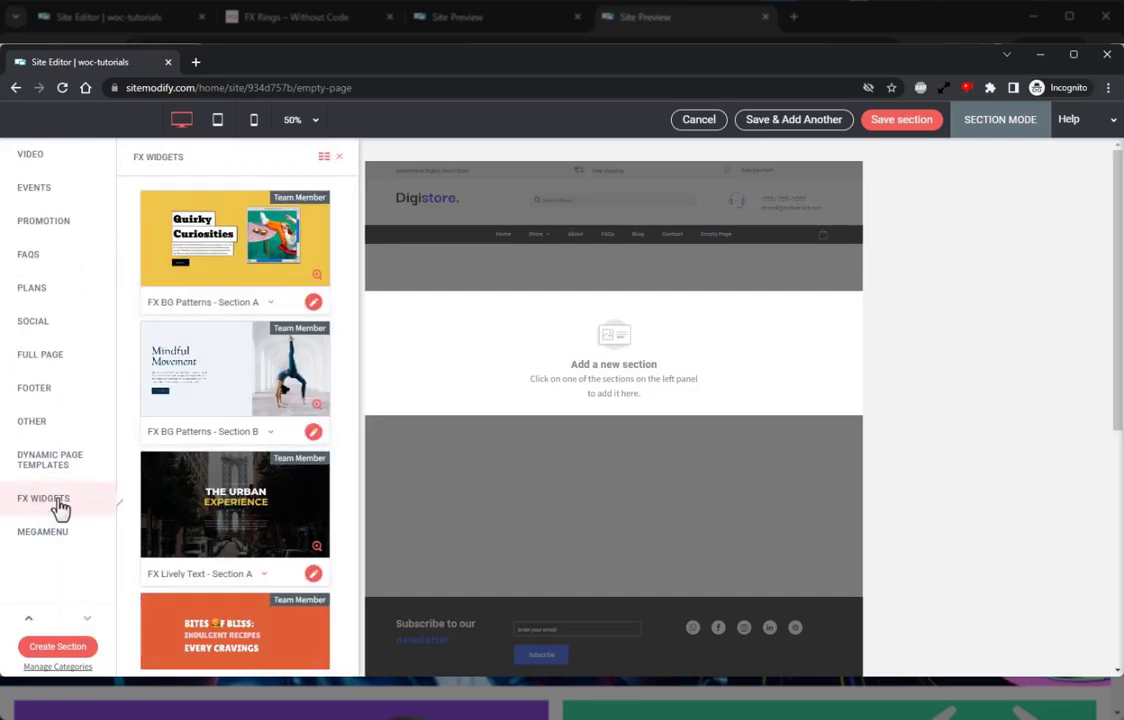
left_click(253, 240)
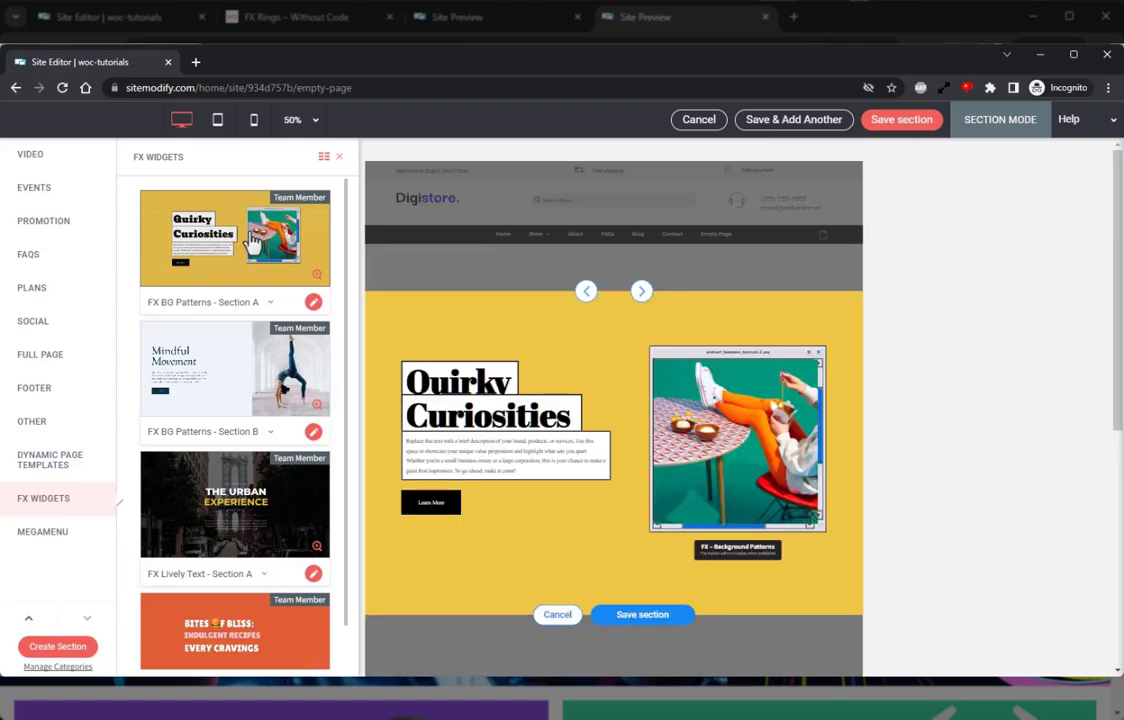